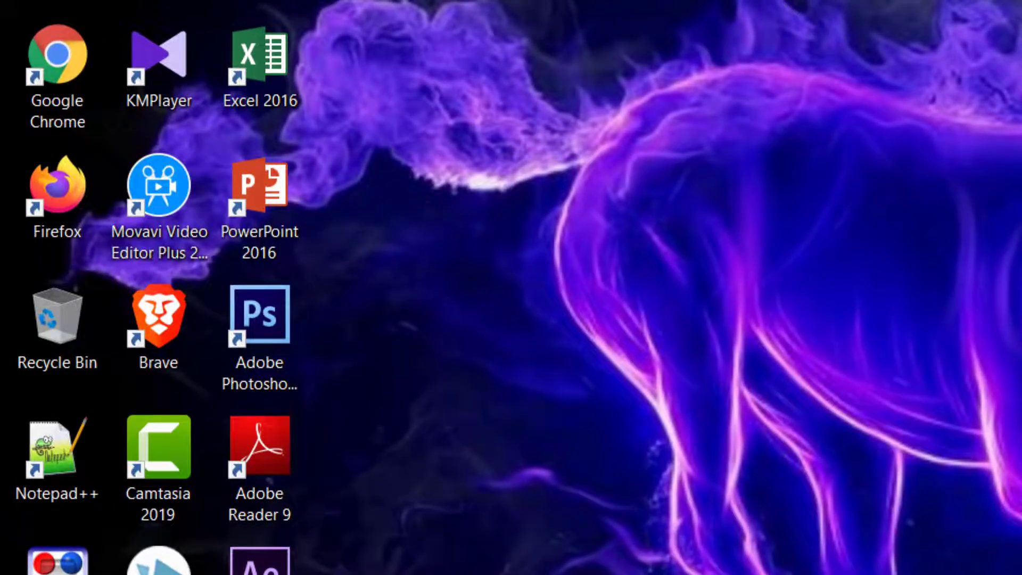
pyautogui.moveTo(641, 574); pyautogui.dragTo(0, 143)
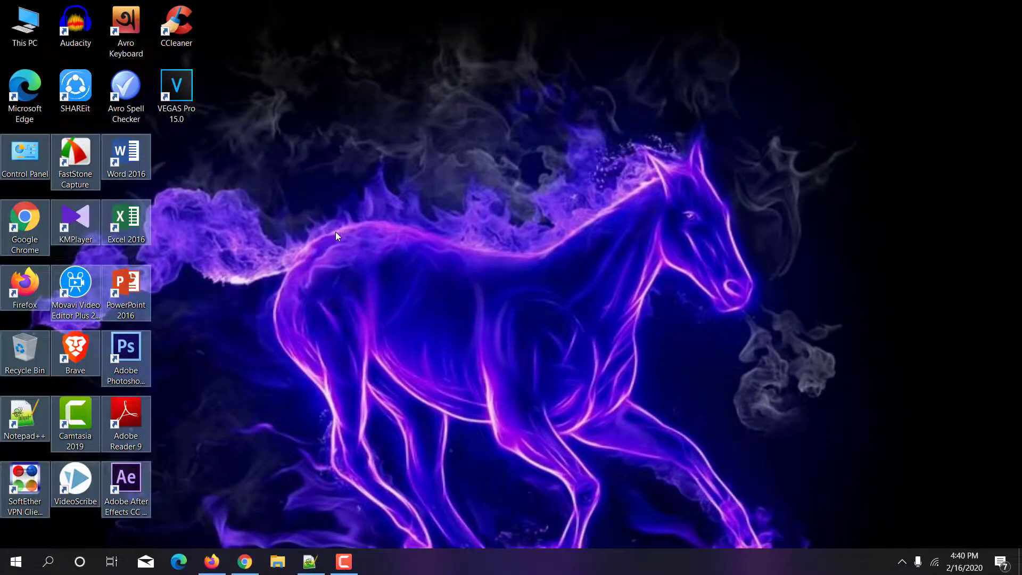
pyautogui.click(336, 233)
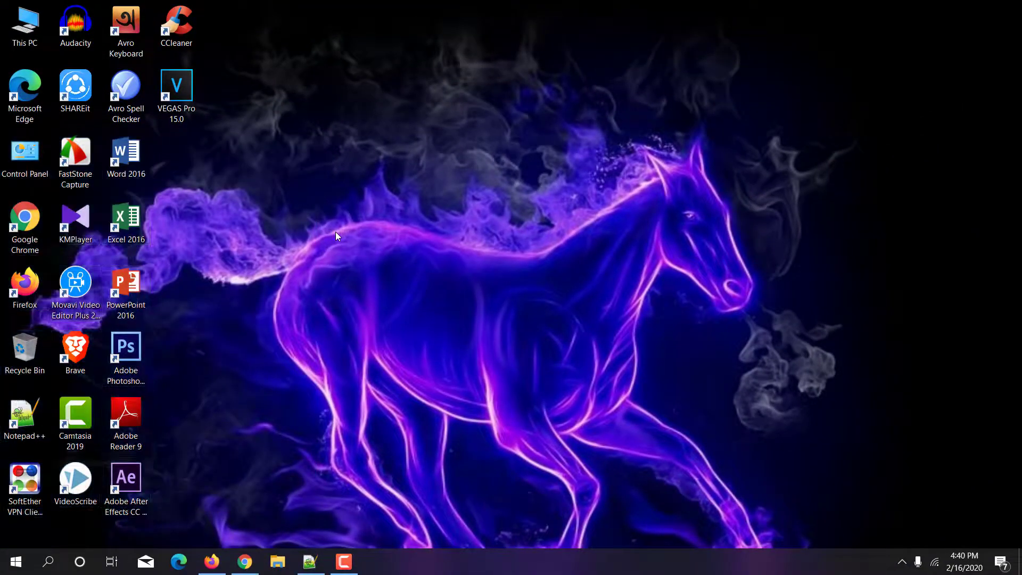
pyautogui.rightClick(354, 134)
pyautogui.click(394, 159)
# Open the Registry Editor by running regedit from the Run dialog and allow it to make changes.
pyautogui.click(49, 564)
pyautogui.write('r')
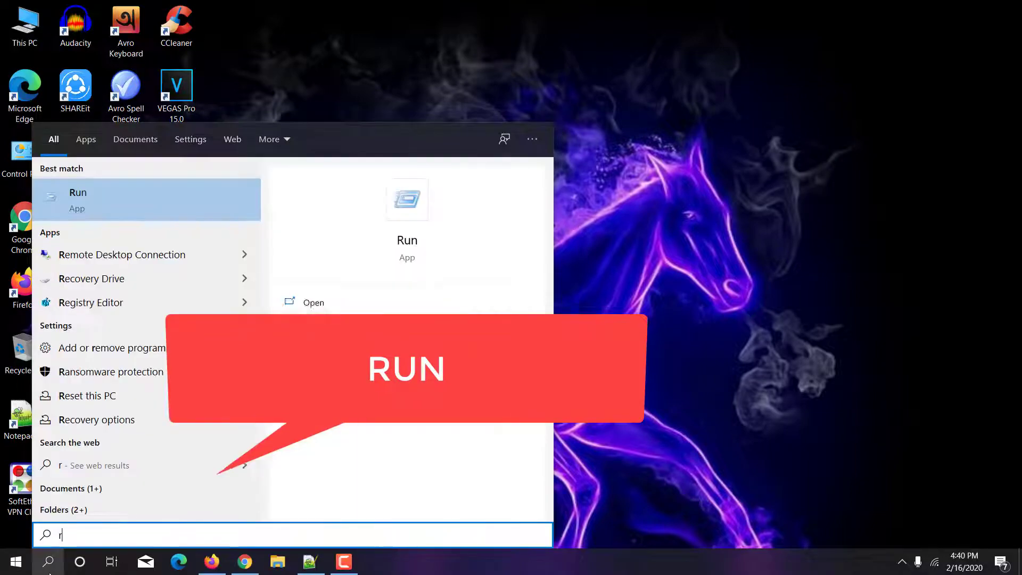
pyautogui.write('un')
pyautogui.press('Return')
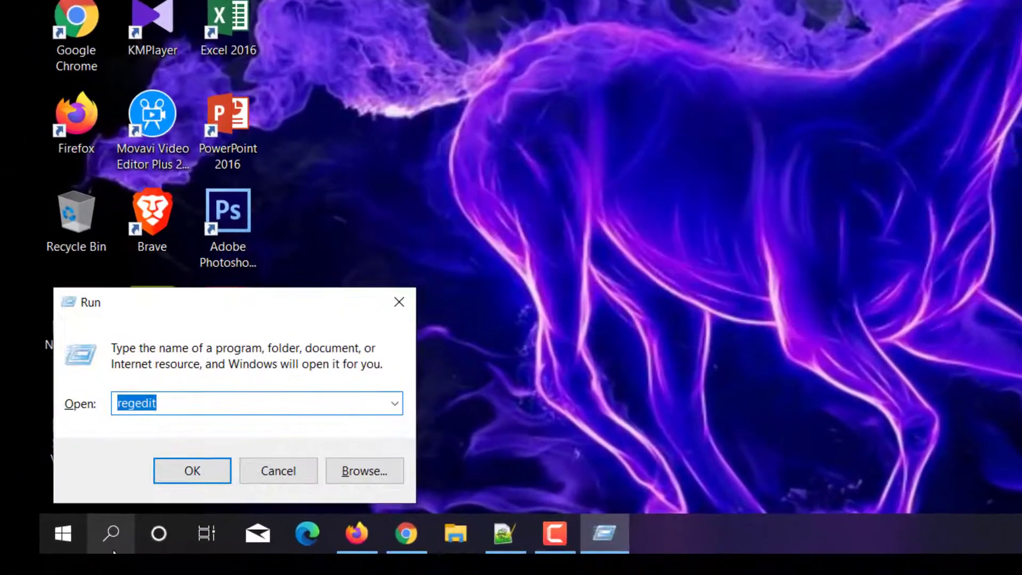
pyautogui.press('Right')
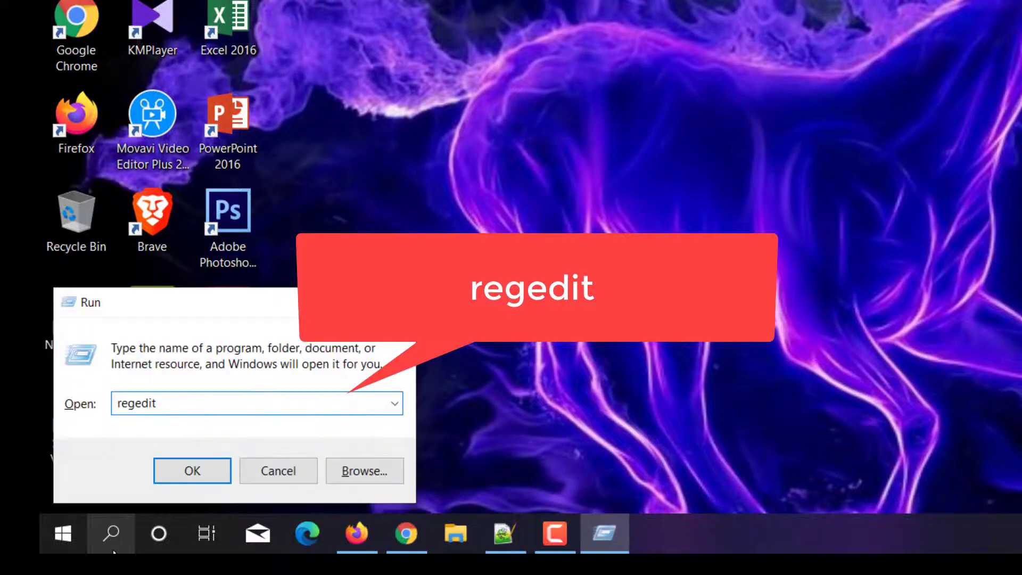
pyautogui.press('Return')
pyautogui.hotkey('alt', 'y')
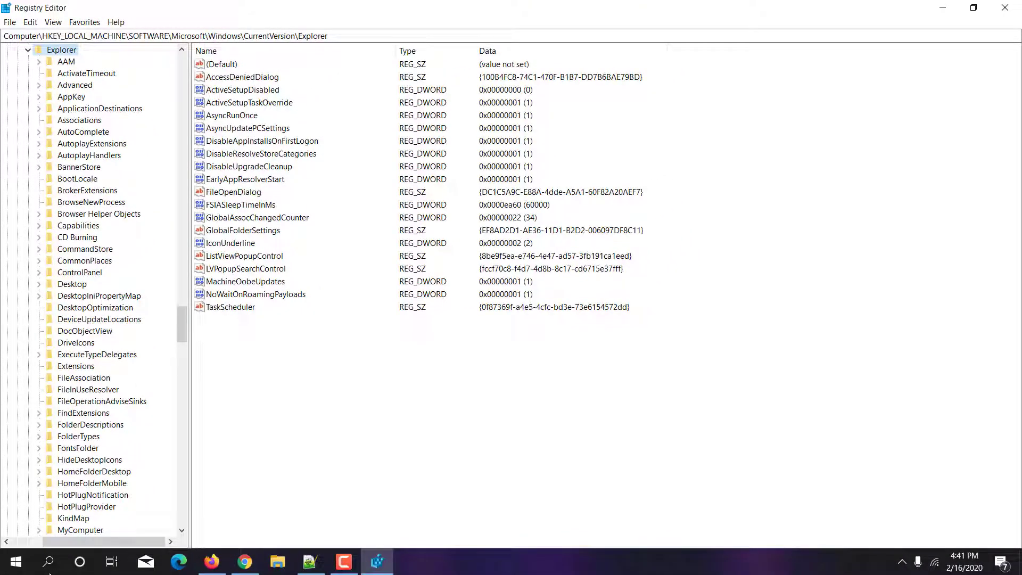
# Return to the root of the registry tree, then collapse and re-expand the HKEY_LOCAL_MACHINE hive.
pyautogui.scroll(11, 17, 111)
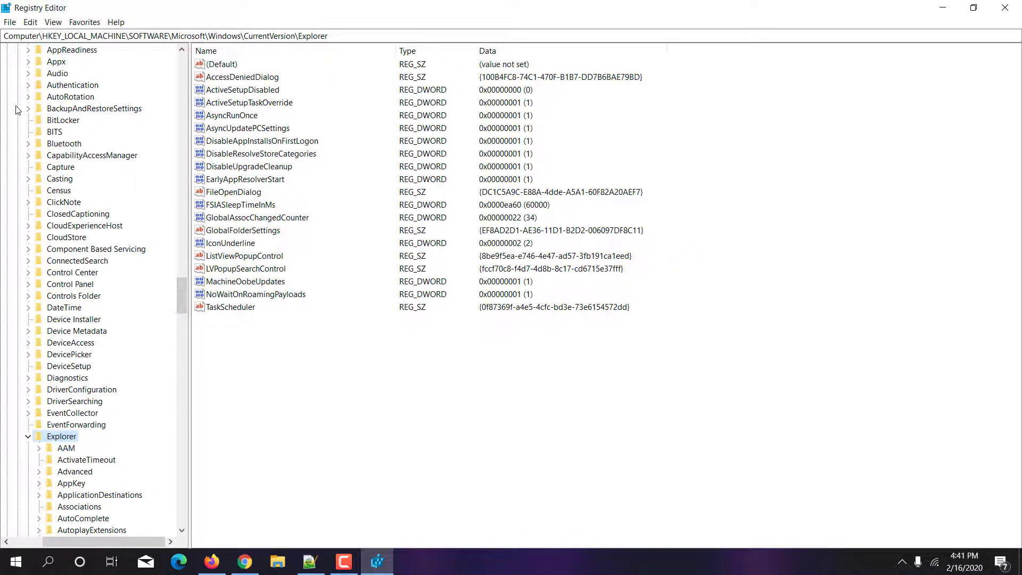
pyautogui.scroll(20, 17, 110)
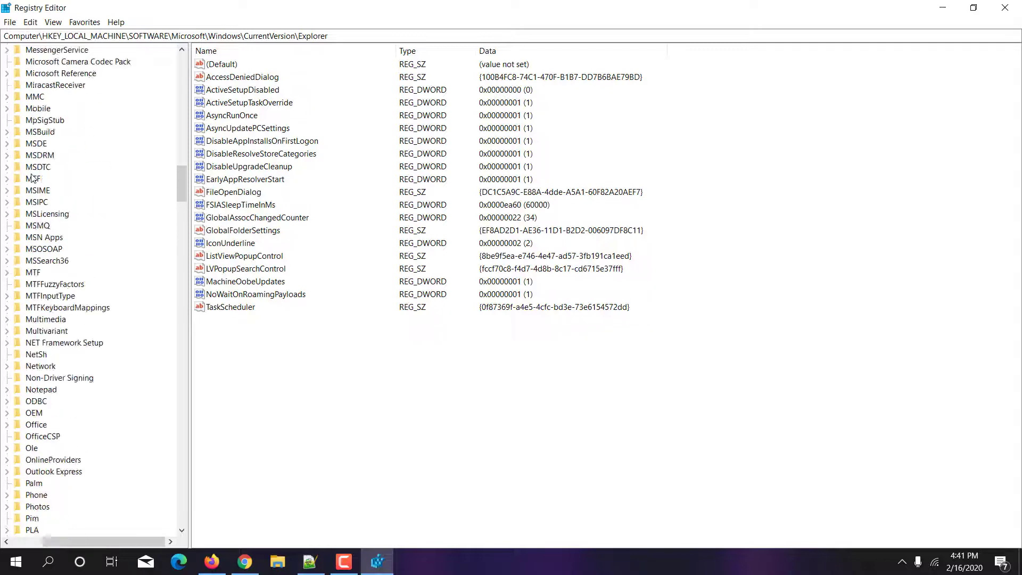
pyautogui.scroll(20, 32, 178)
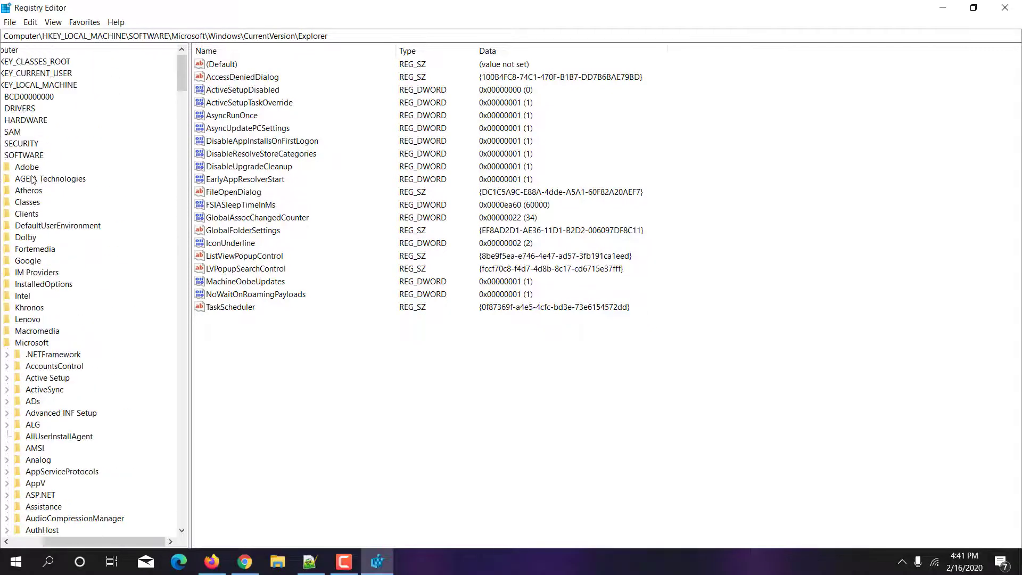
pyautogui.moveTo(123, 541); pyautogui.dragTo(12, 540)
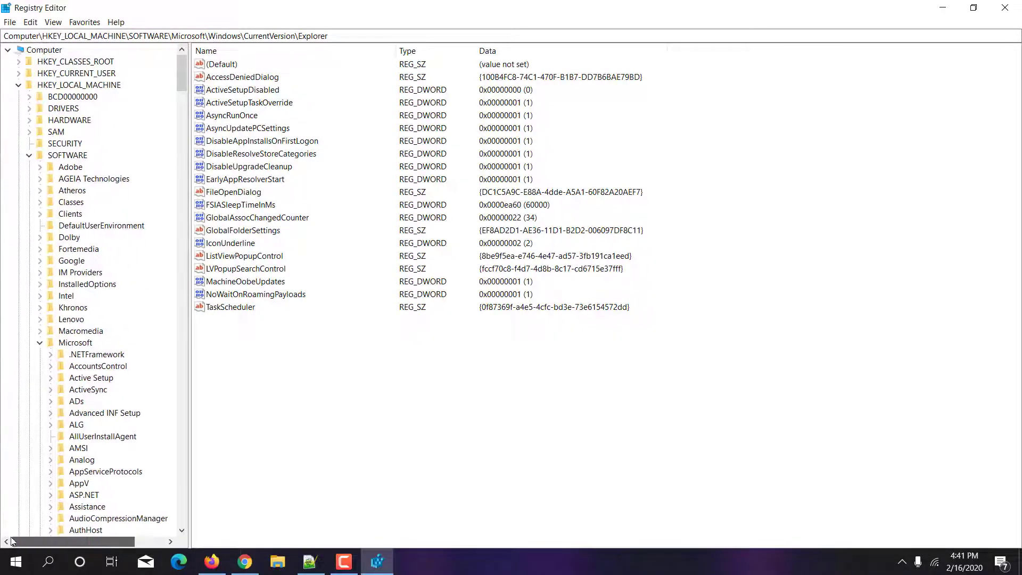
pyautogui.click(18, 85)
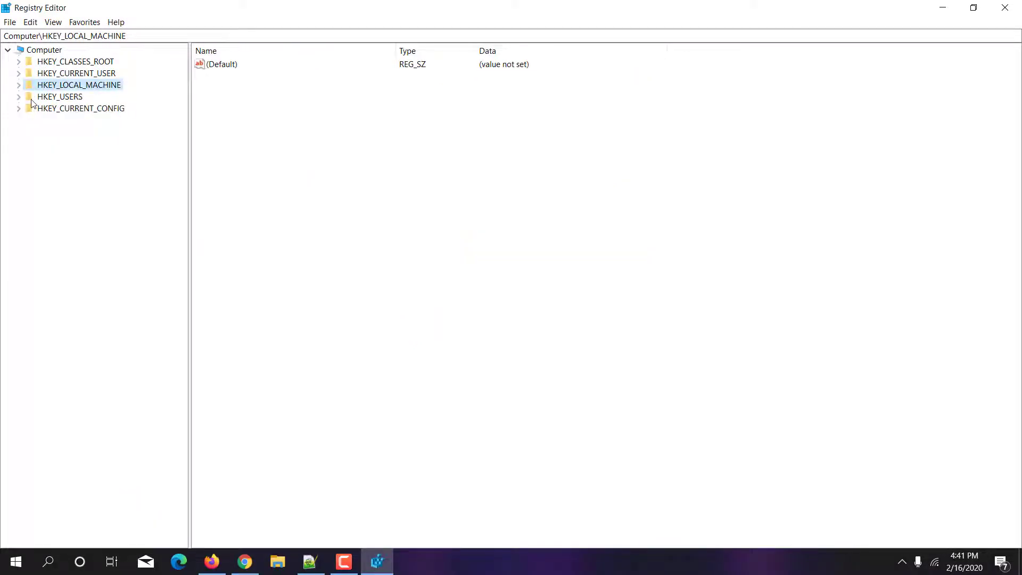
pyautogui.click(19, 86)
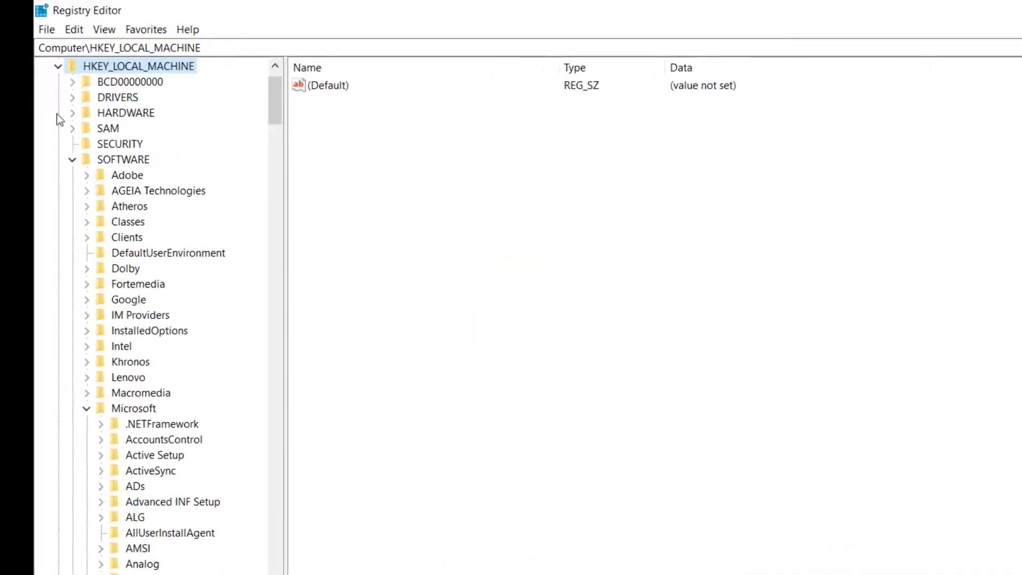
# Locate SOFTWARE\Microsoft\Windows within HKEY_LOCAL_MACHINE and expand its CurrentVersion key.
pyautogui.scroll(1, 105, 257)
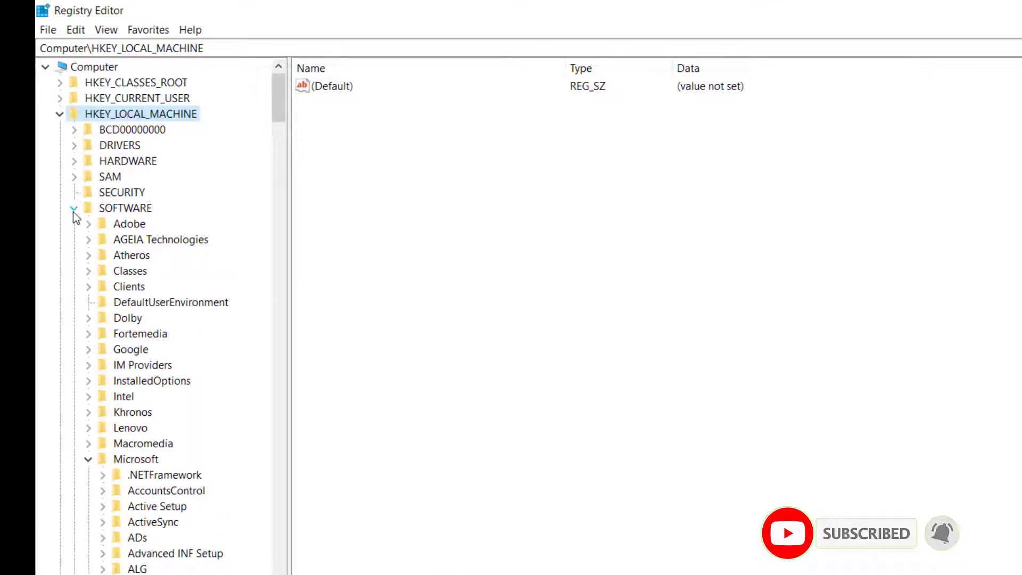
pyautogui.scroll(-3, 72, 212)
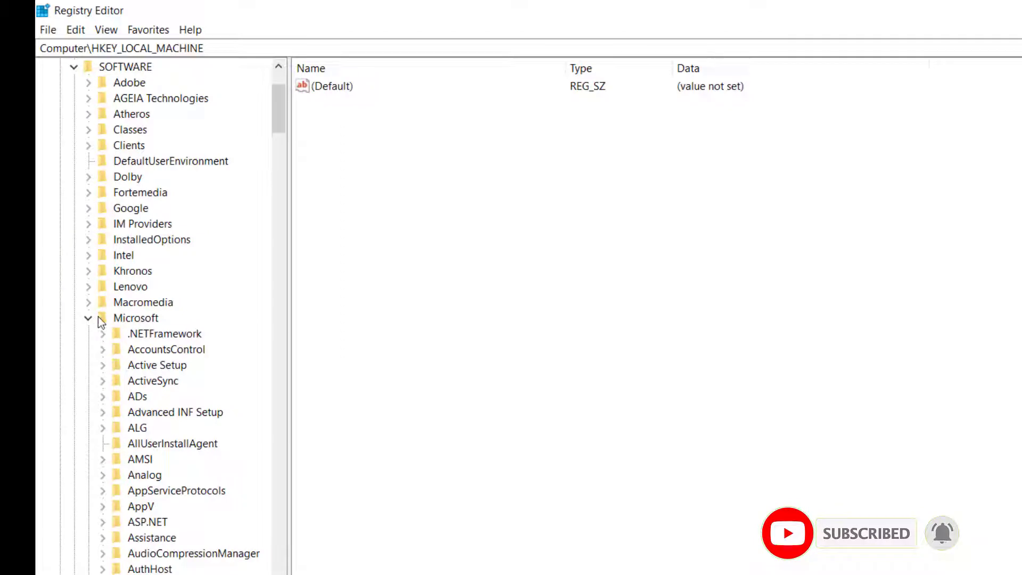
pyautogui.scroll(-1, 98, 317)
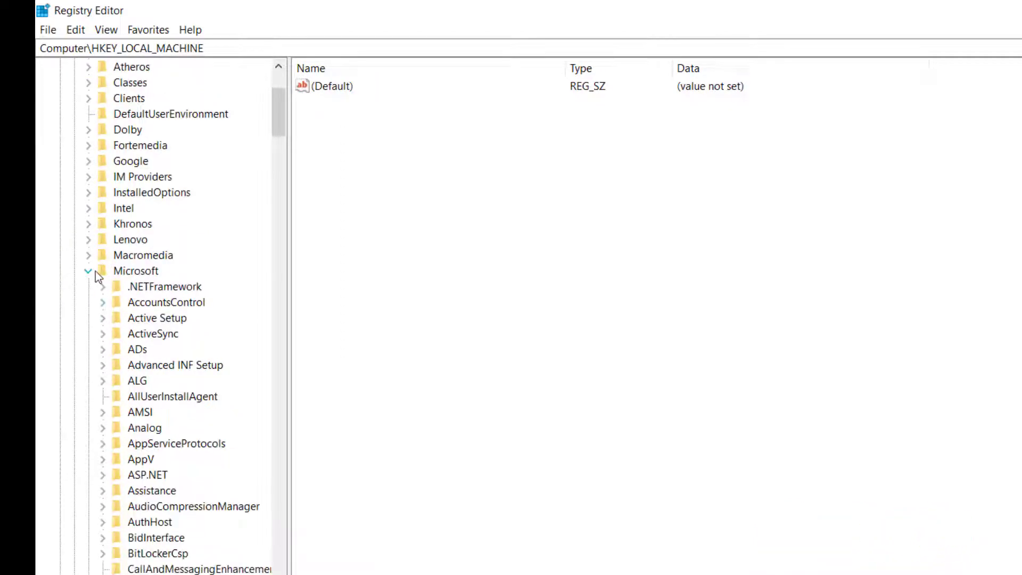
pyautogui.scroll(-1, 94, 270)
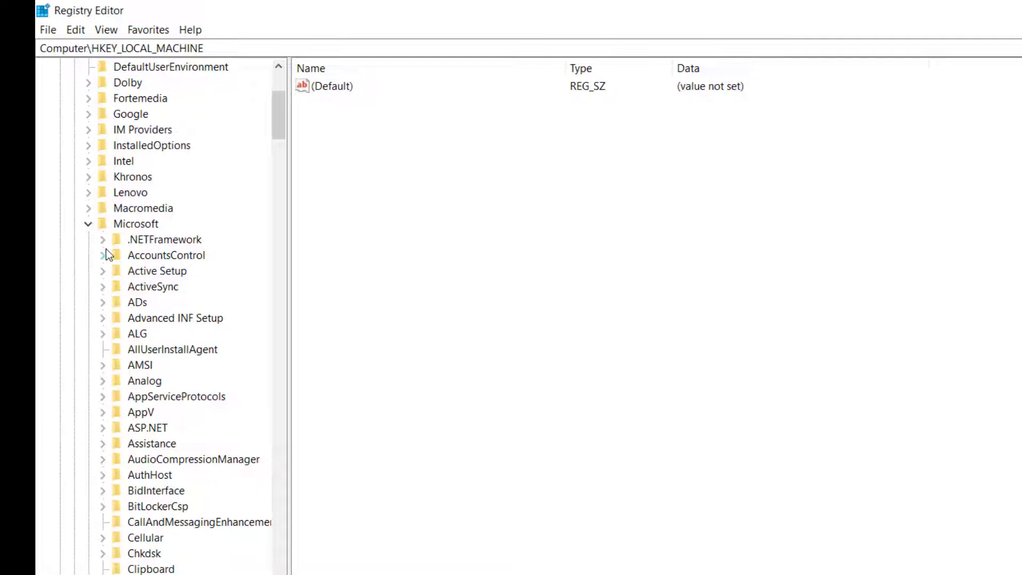
pyautogui.scroll(-20, 107, 260)
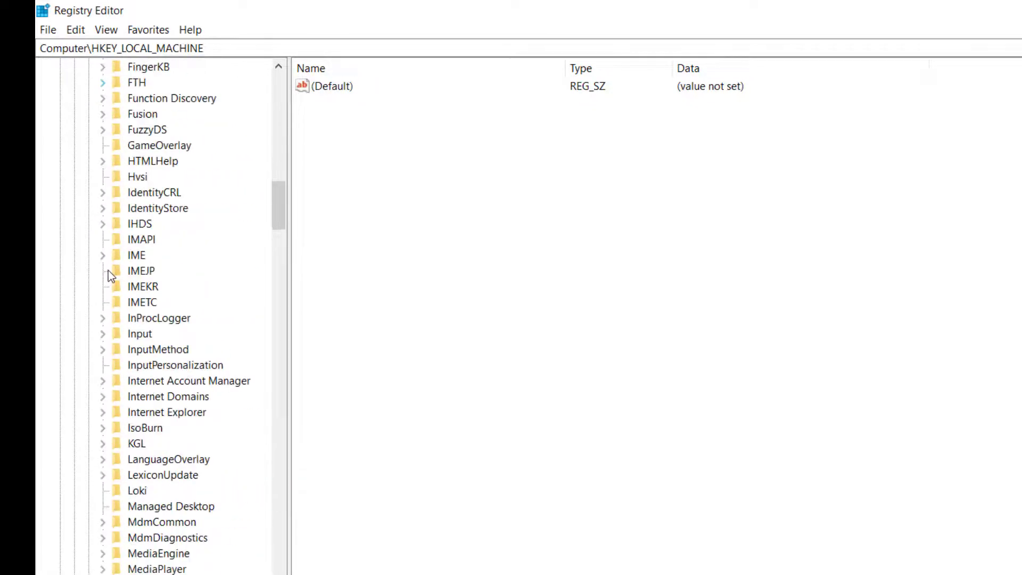
pyautogui.scroll(-20, 108, 270)
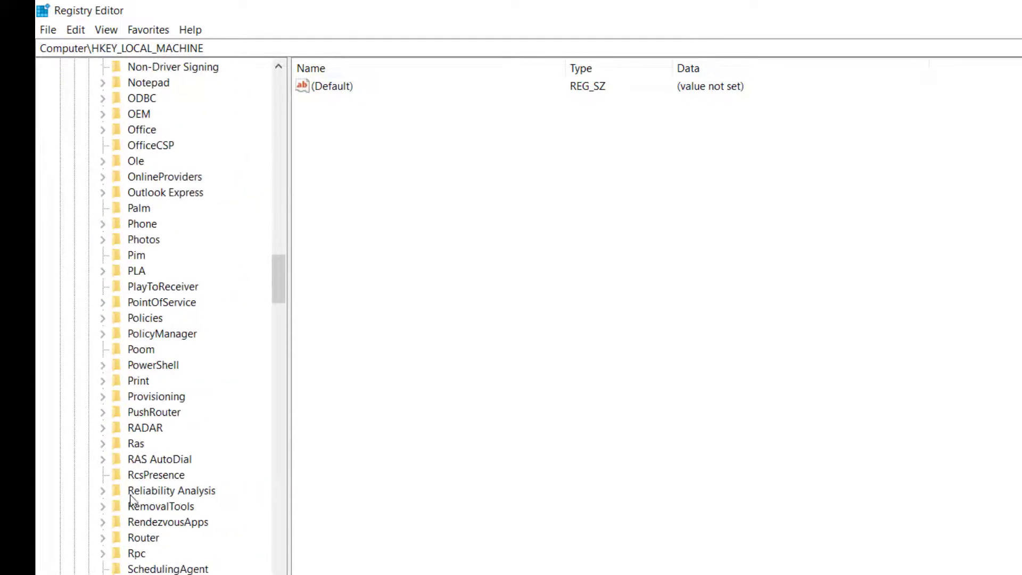
pyautogui.scroll(-20, 132, 500)
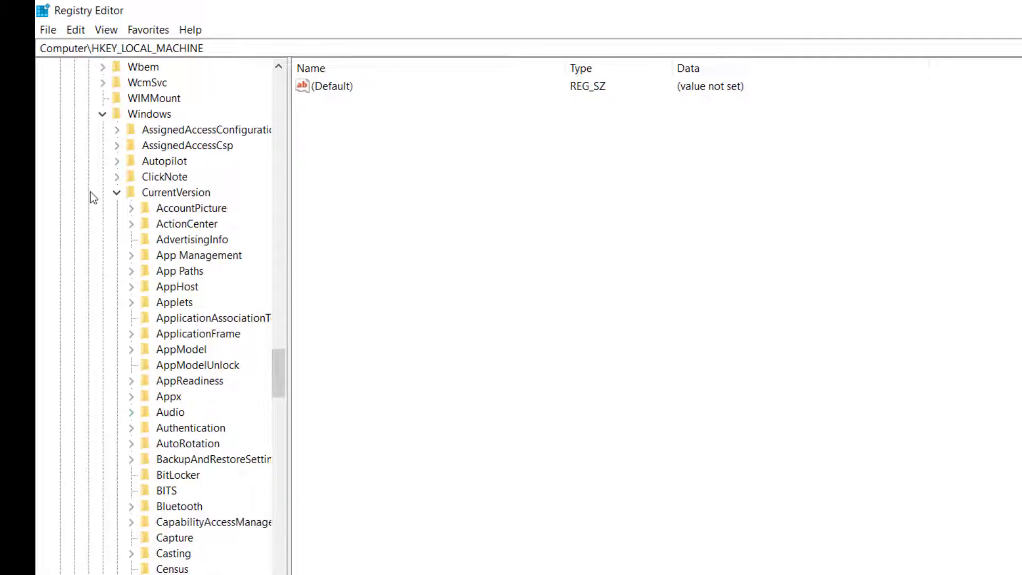
pyautogui.click(98, 120)
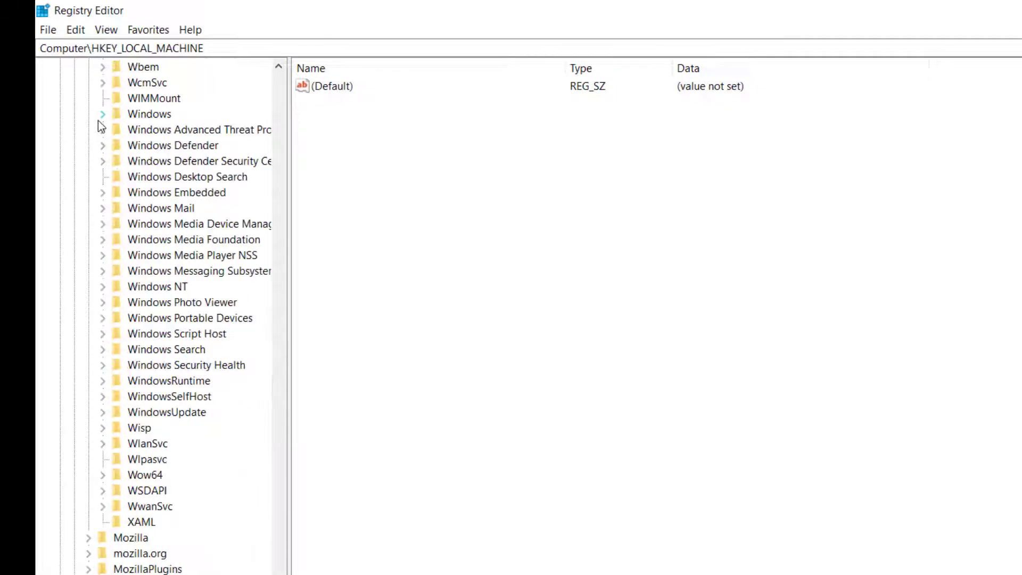
pyautogui.click(100, 124)
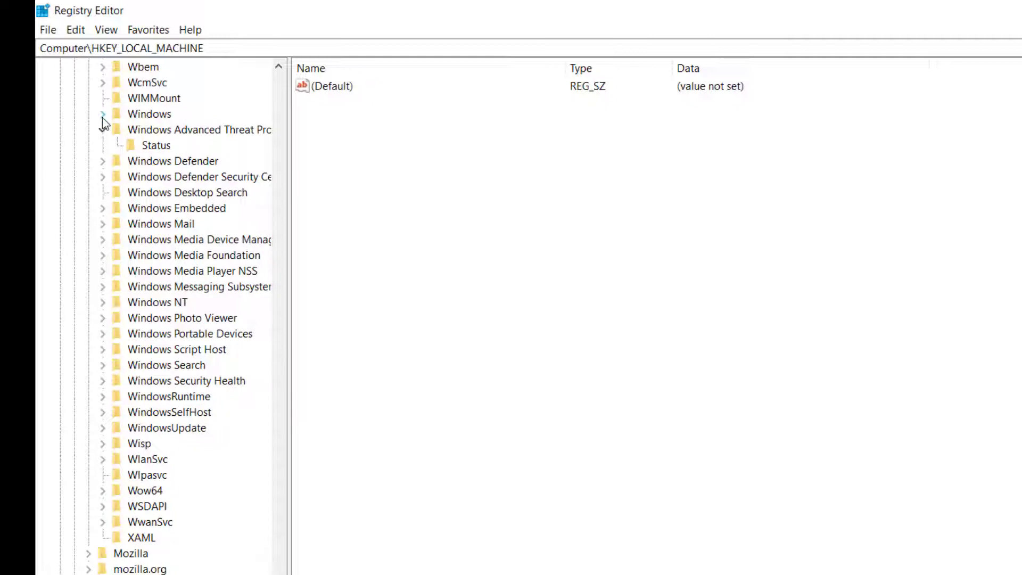
pyautogui.click(102, 117)
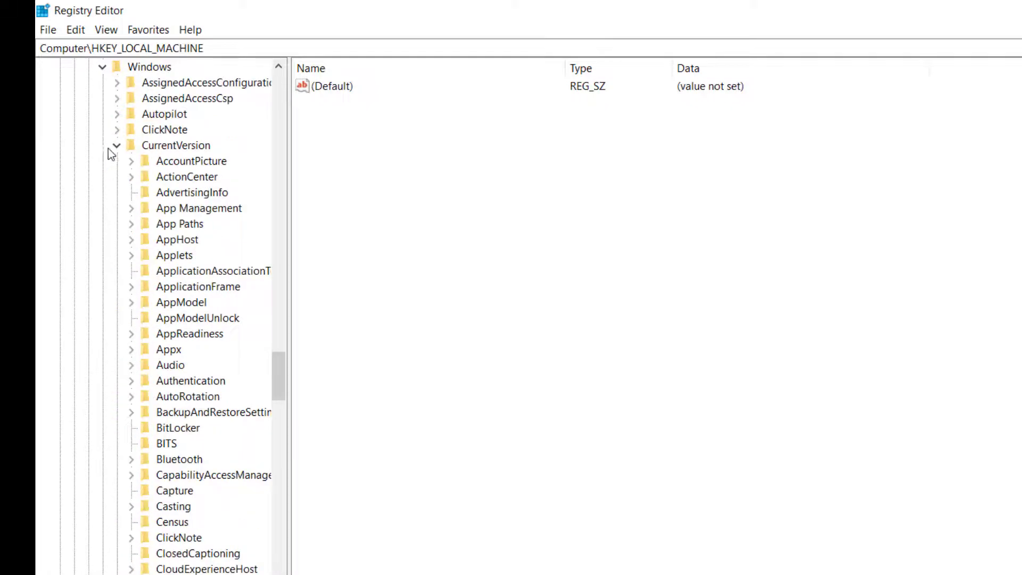
pyautogui.click(116, 145)
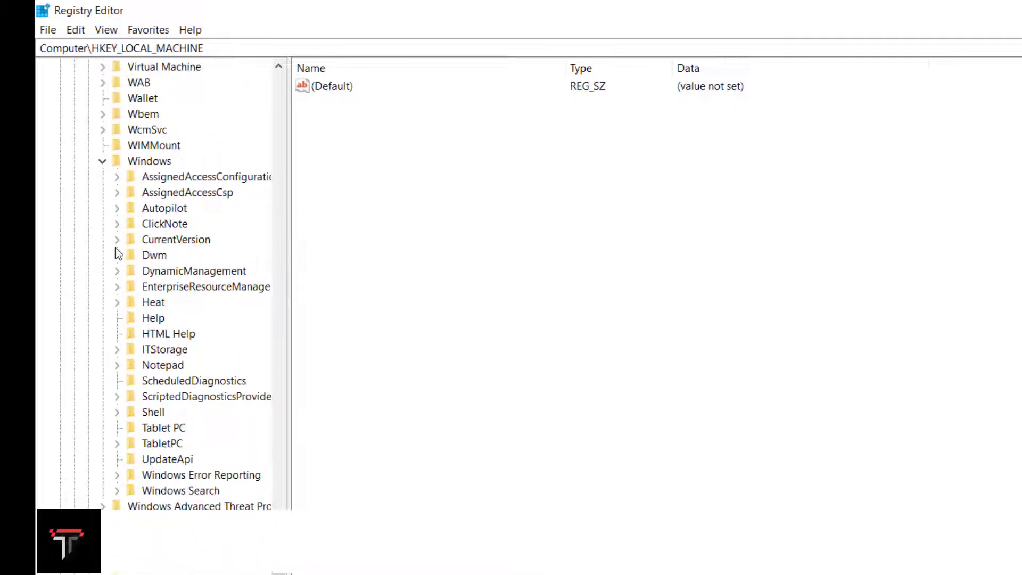
pyautogui.click(117, 242)
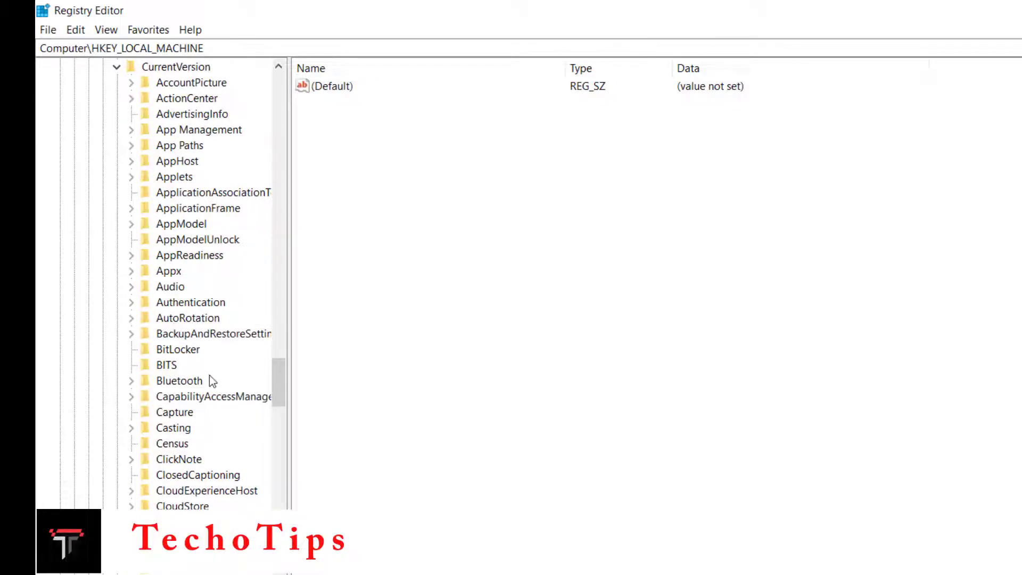
# Find the Explorer key under CurrentVersion and select it to display its registry values.
pyautogui.scroll(-4, 210, 379)
pyautogui.scroll(-1, 212, 394)
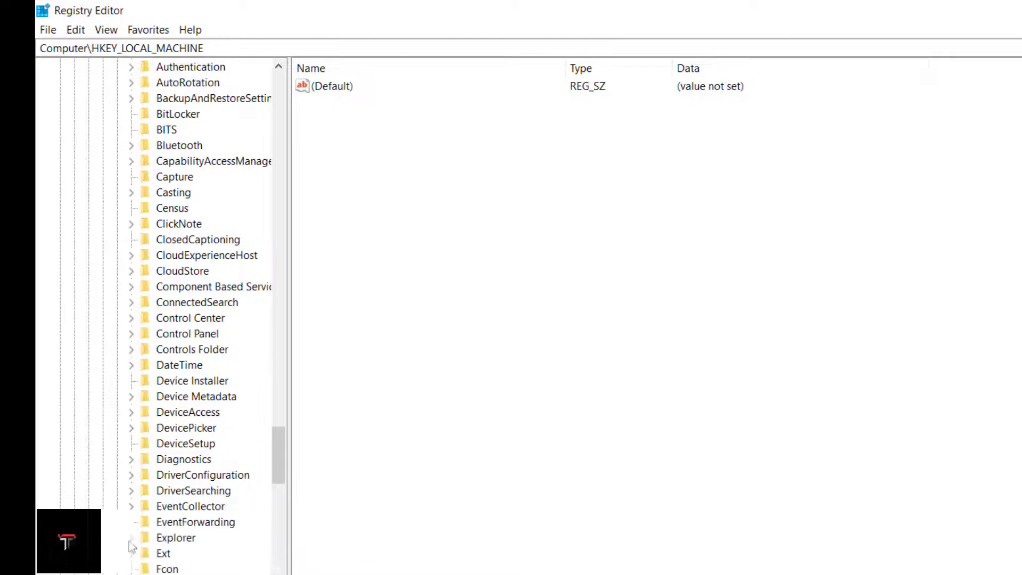
pyautogui.click(131, 536)
pyautogui.scroll(2, 144, 420)
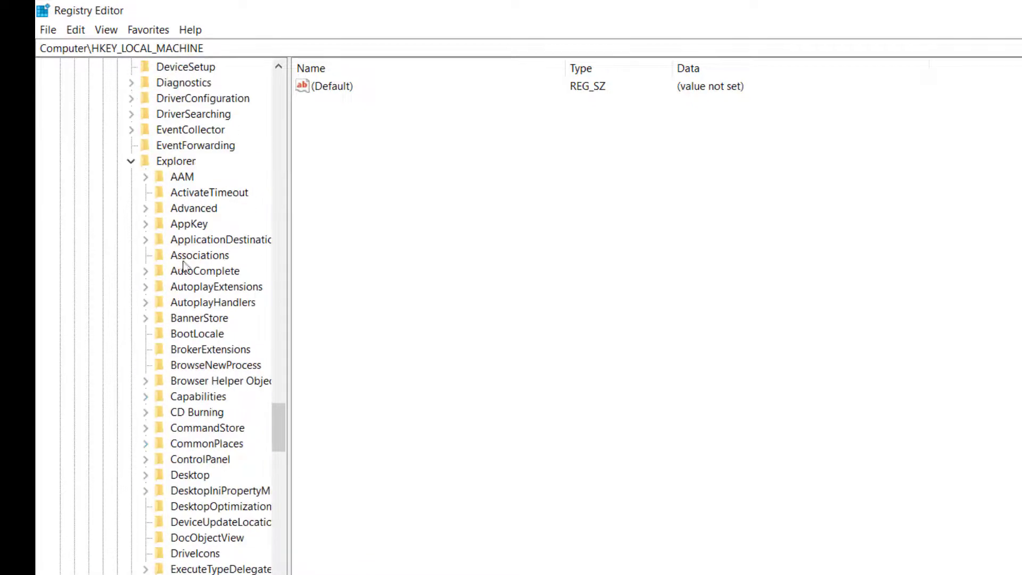
pyautogui.doubleClick(168, 166)
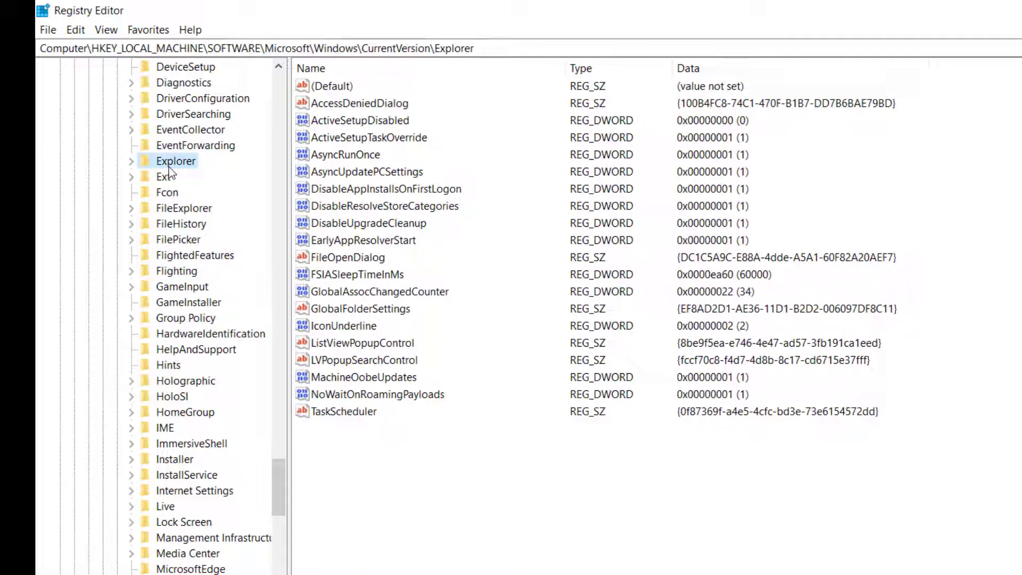
pyautogui.moveTo(1019, 510); pyautogui.dragTo(314, 69)
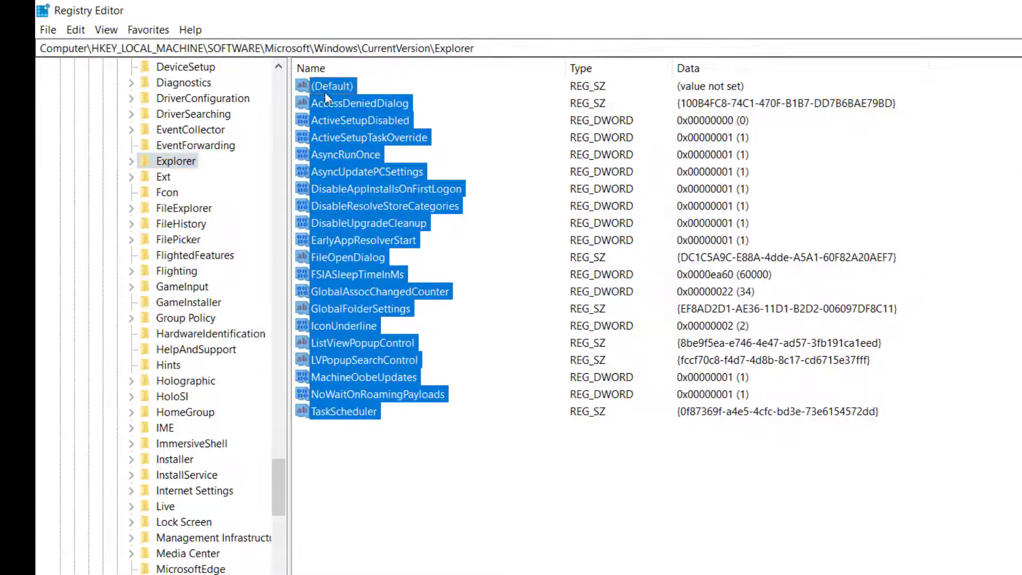
pyautogui.click(477, 525)
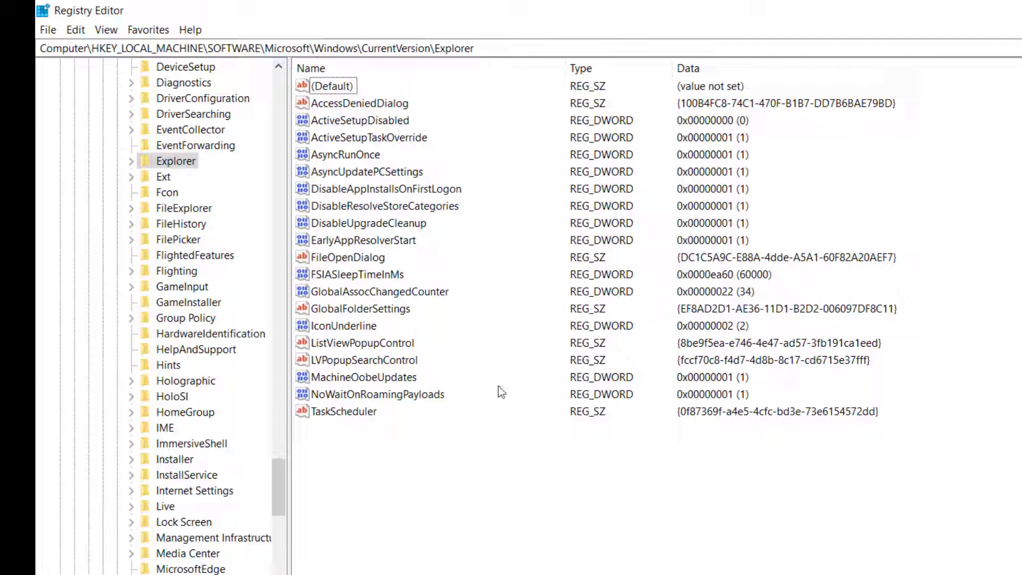
# Expand the Explorer key under CurrentVersion and create a new subkey in it named "Sheel Icons".
pyautogui.click(151, 163)
pyautogui.click(132, 166)
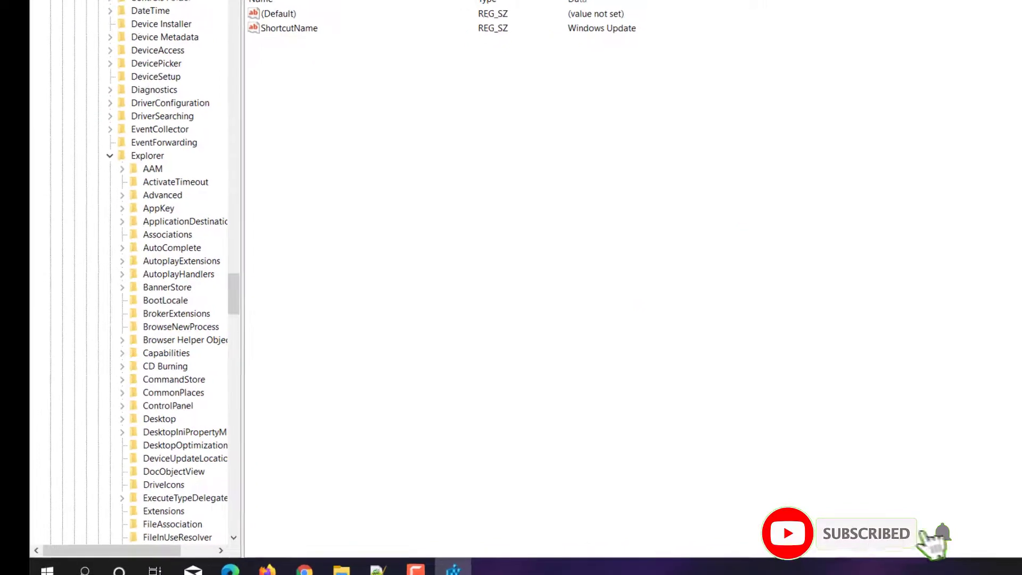
pyautogui.rightClick(134, 156)
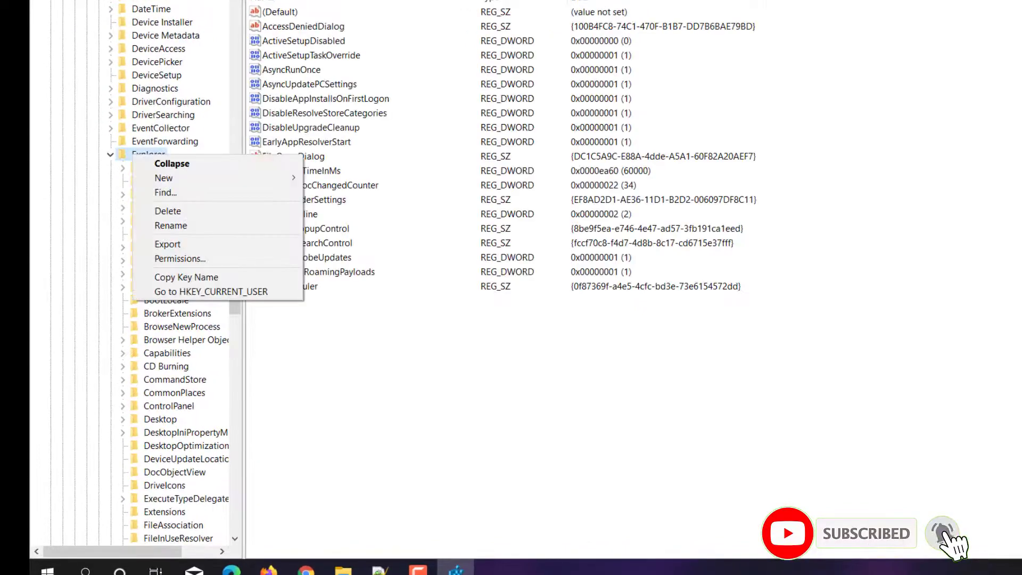
pyautogui.moveTo(163, 178)
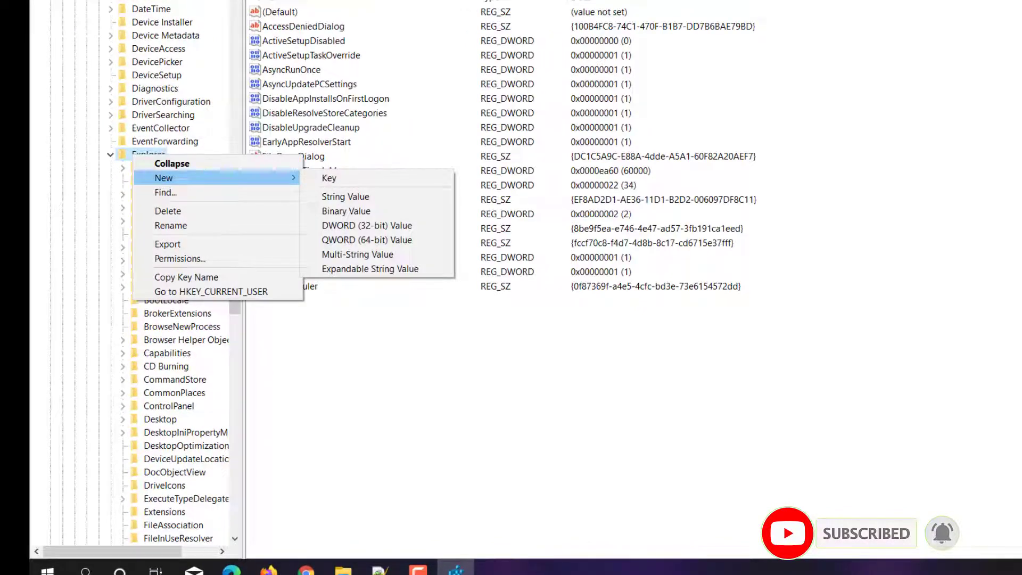
pyautogui.click(335, 178)
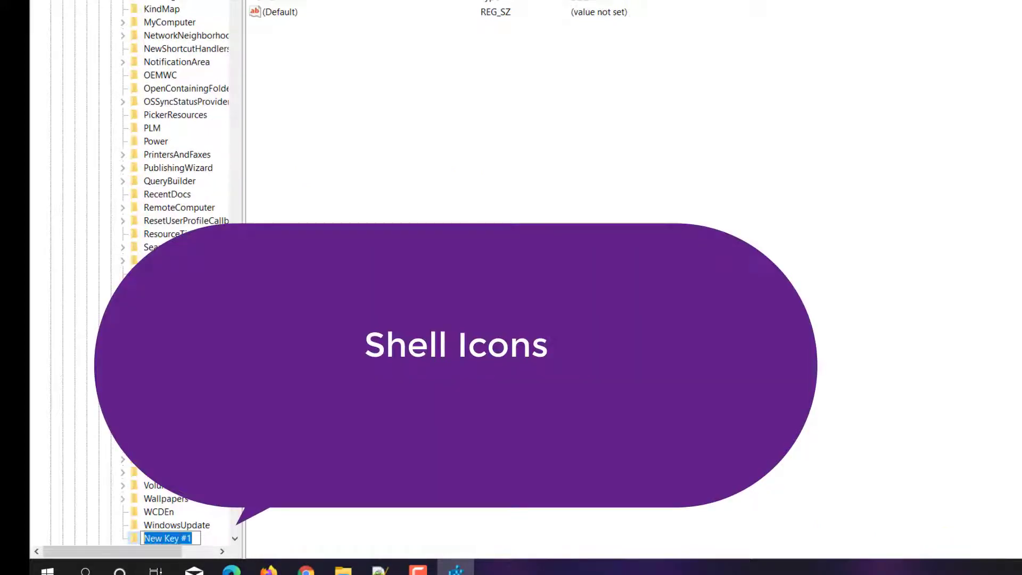
pyautogui.write('Sheel Icon')
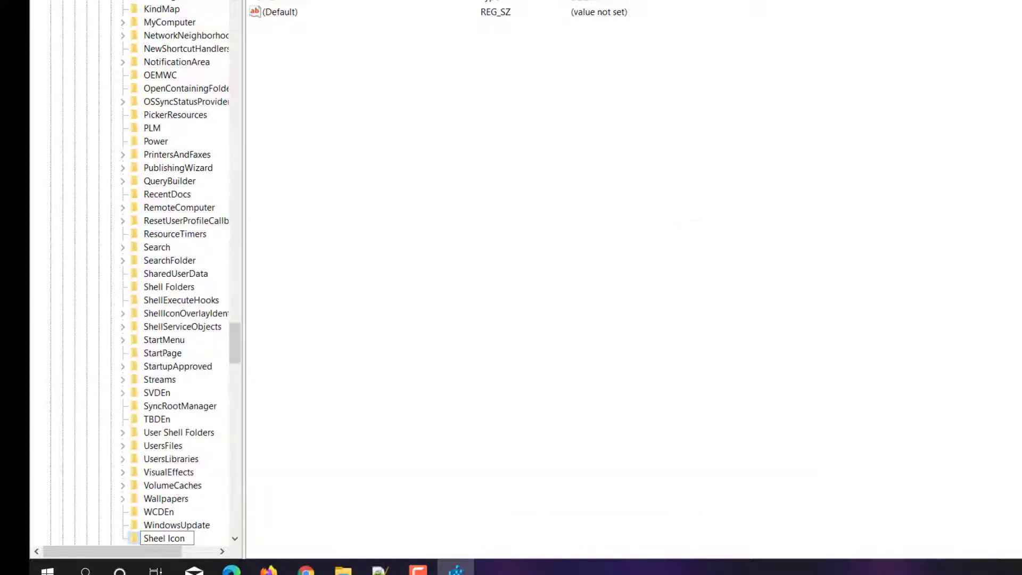
pyautogui.write('s')
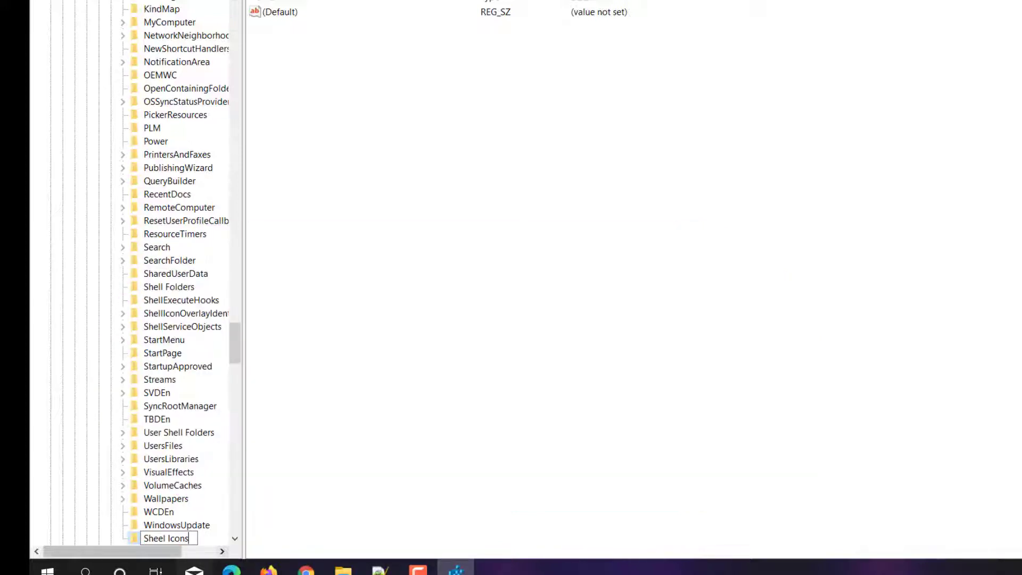
pyautogui.press('Return')
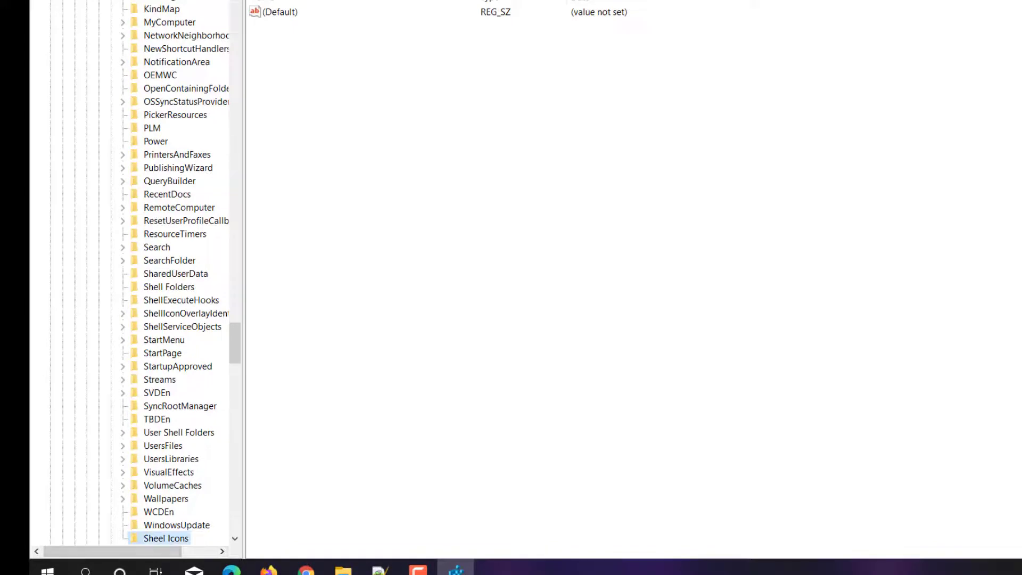
# Add a new string value named 29 to the Sheel Icons key.
pyautogui.rightClick(171, 539)
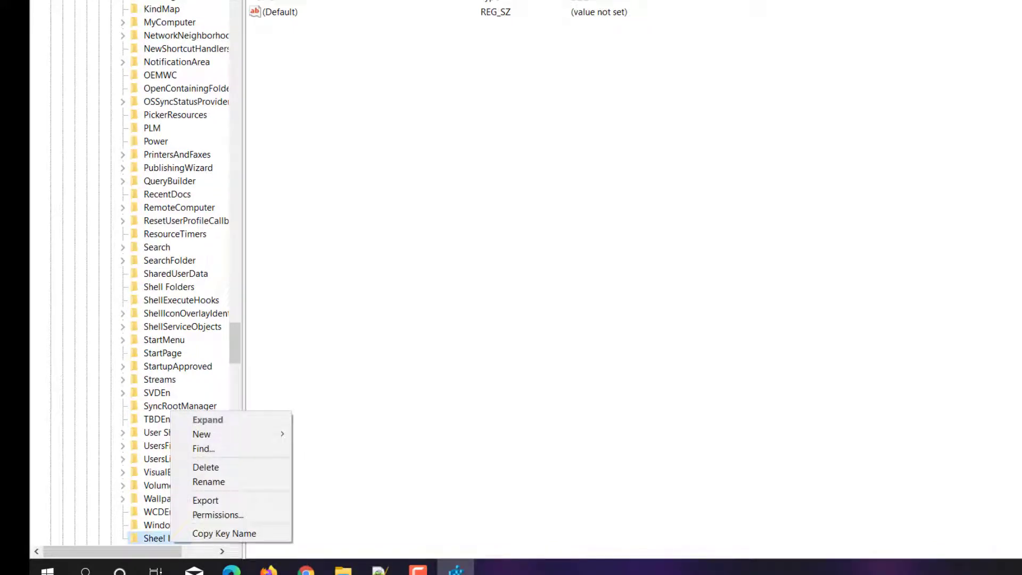
pyautogui.moveTo(224, 434)
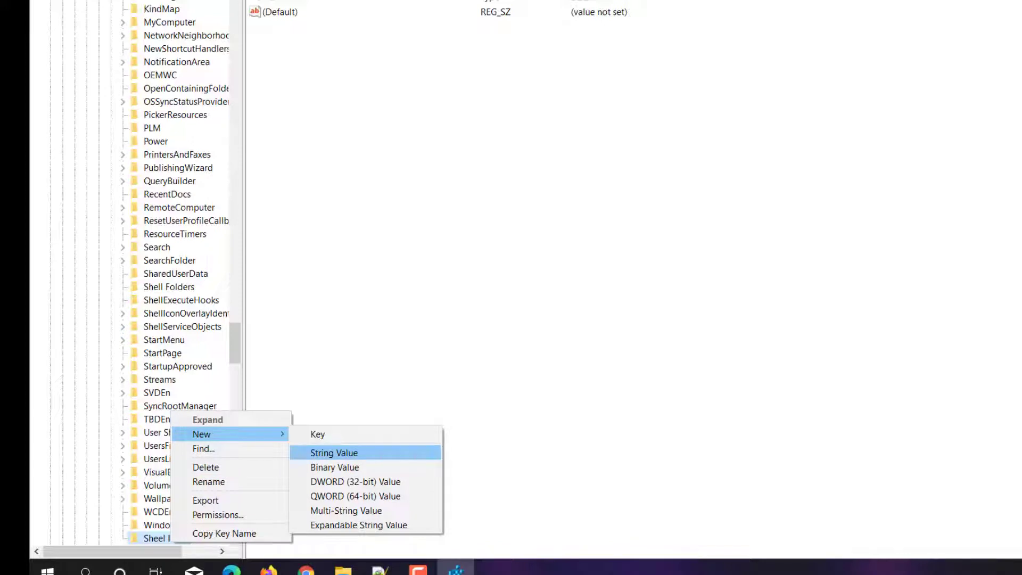
pyautogui.press('Return')
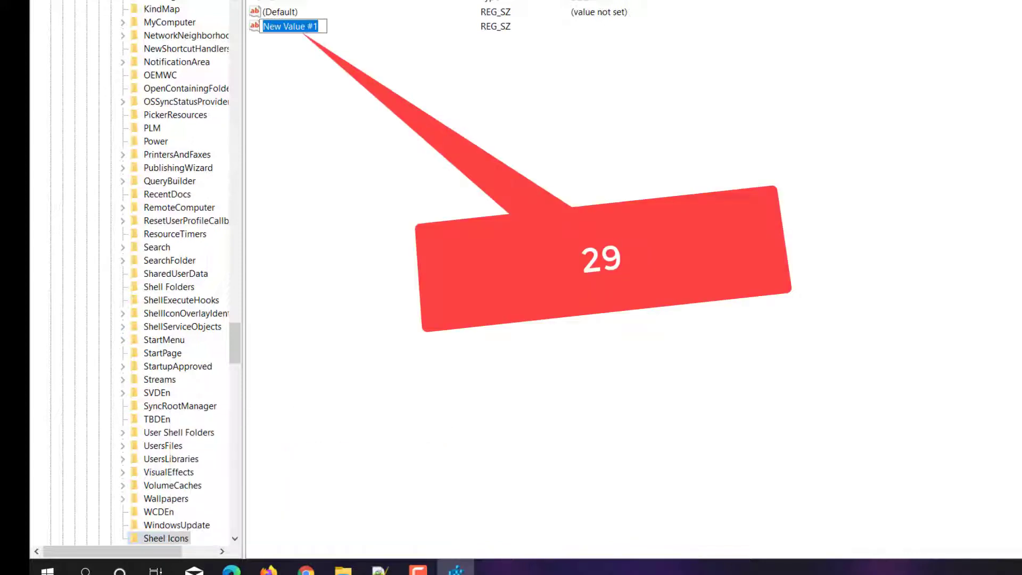
pyautogui.write('29')
pyautogui.press('Return')
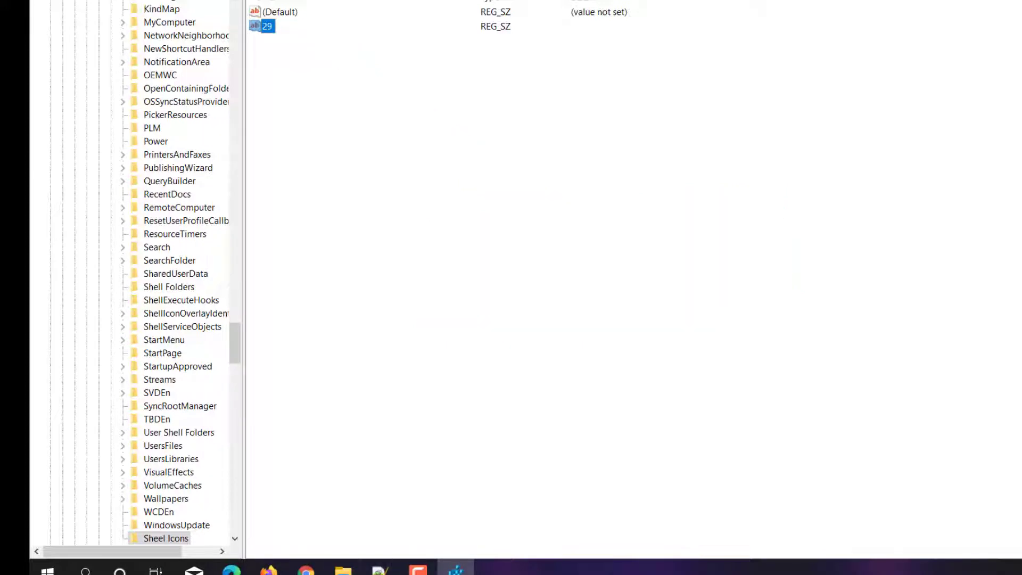
pyautogui.click(458, 160)
# Set the value data of string value 29 to %windir%System32\shell32.dll,-50.
pyautogui.rightClick(265, 27)
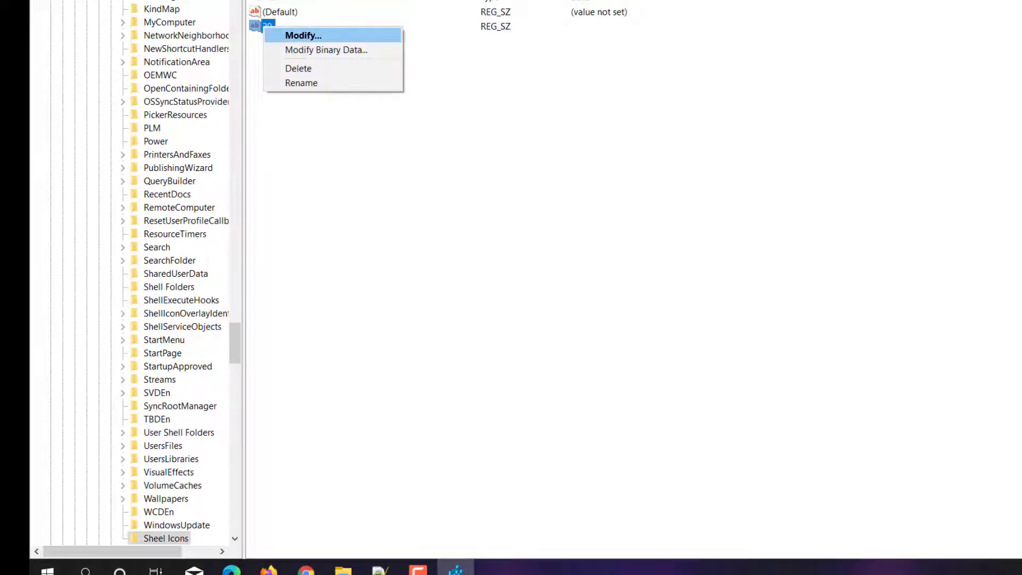
pyautogui.click(303, 36)
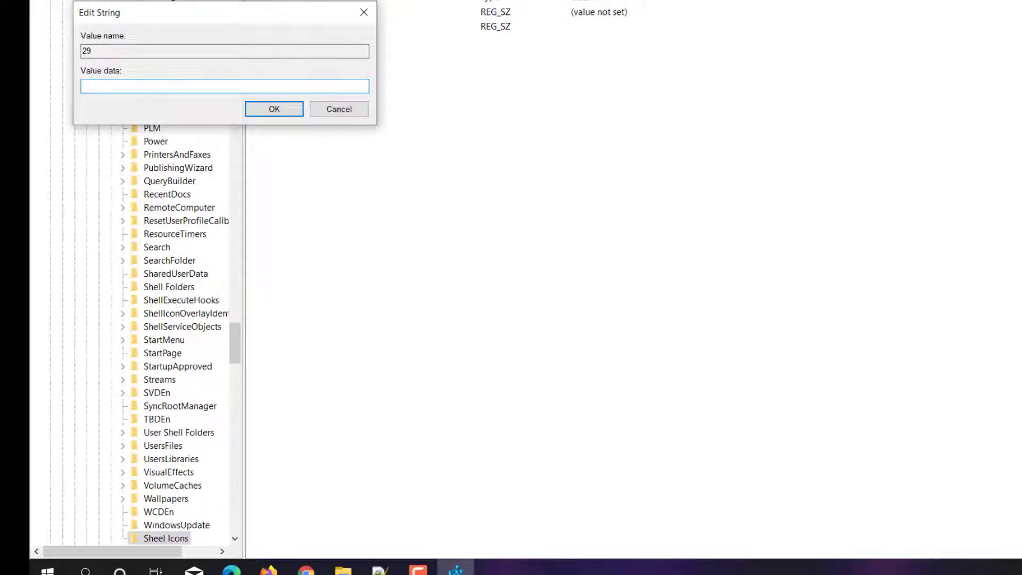
pyautogui.moveTo(213, 13); pyautogui.dragTo(464, 75)
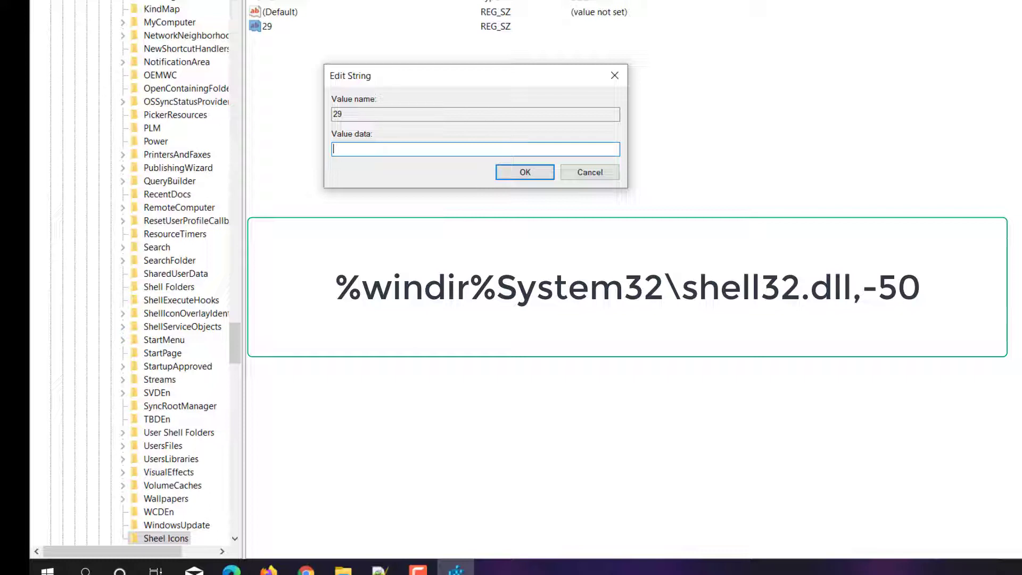
pyautogui.hotkey('ctrl', 'v')
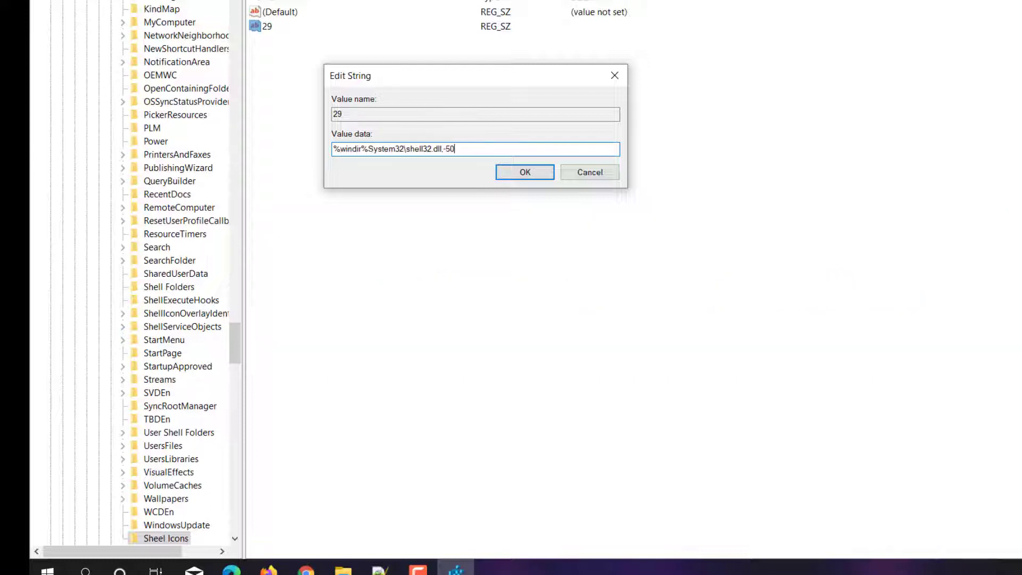
pyautogui.press('Return')
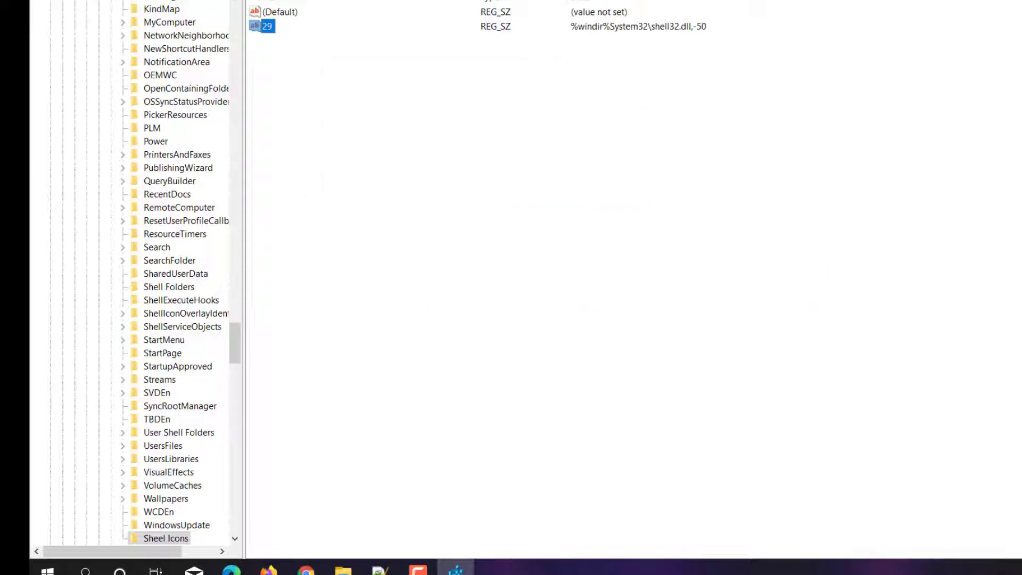
pyautogui.click(586, 240)
pyautogui.doubleClick(267, 26)
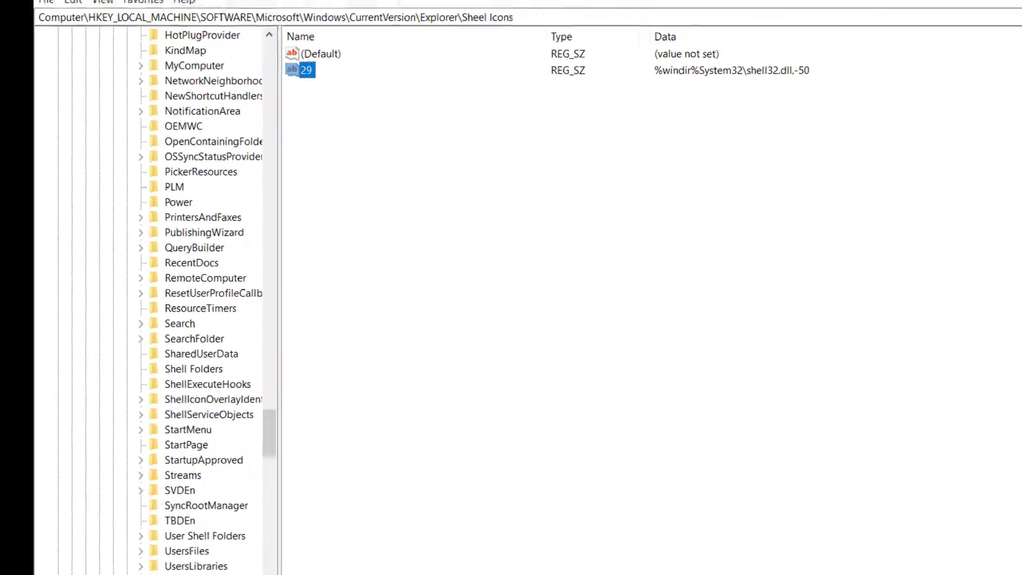
pyautogui.click(274, 109)
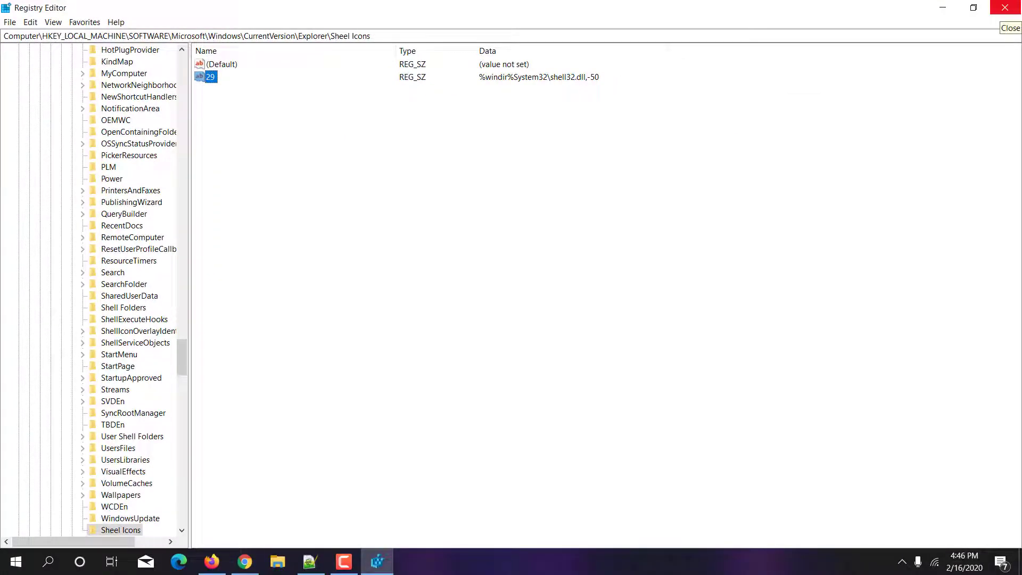
# Close the Registry Editor and refresh the desktop.
pyautogui.click(1005, 7)
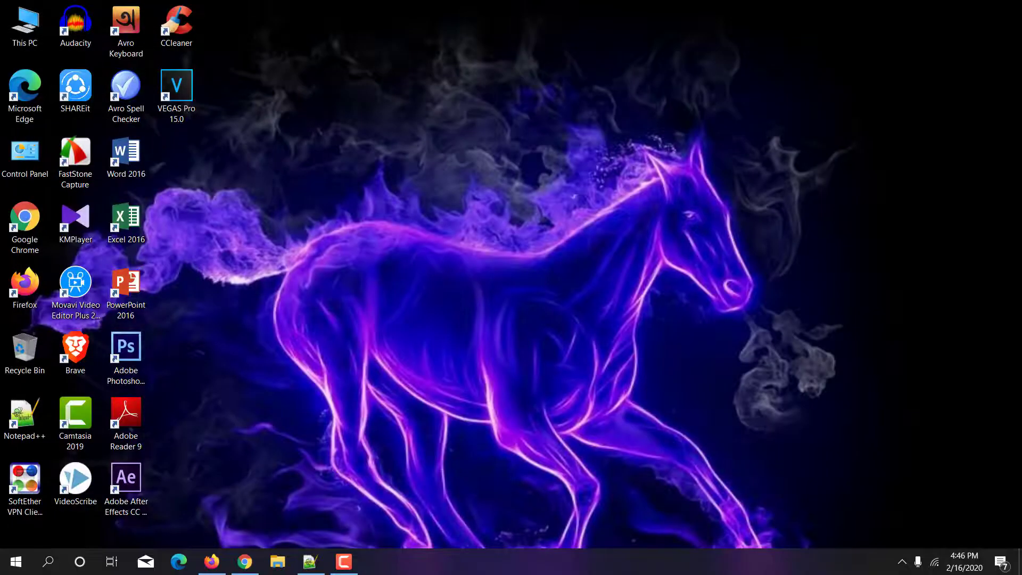
pyautogui.rightClick(556, 100)
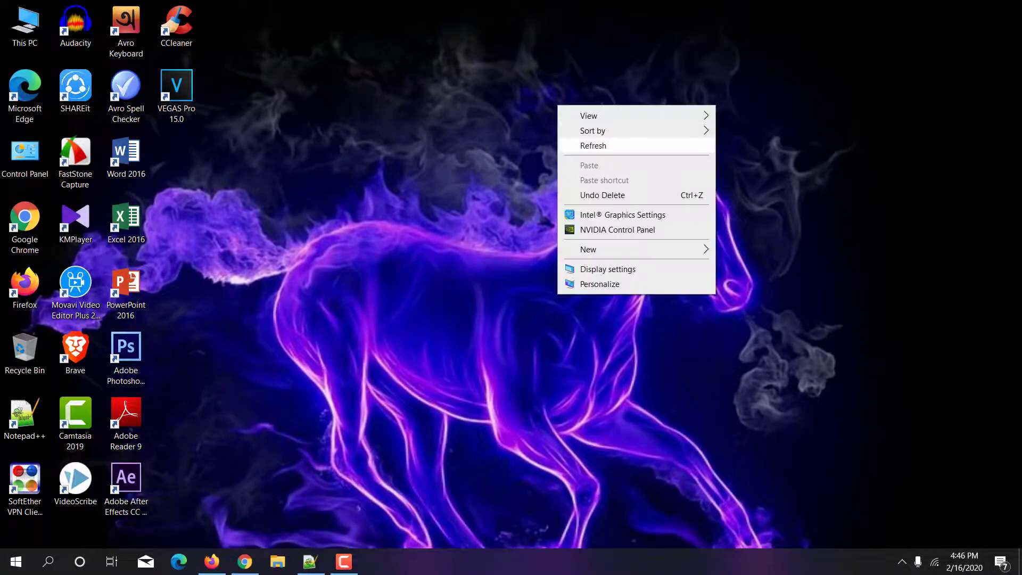
pyautogui.click(585, 144)
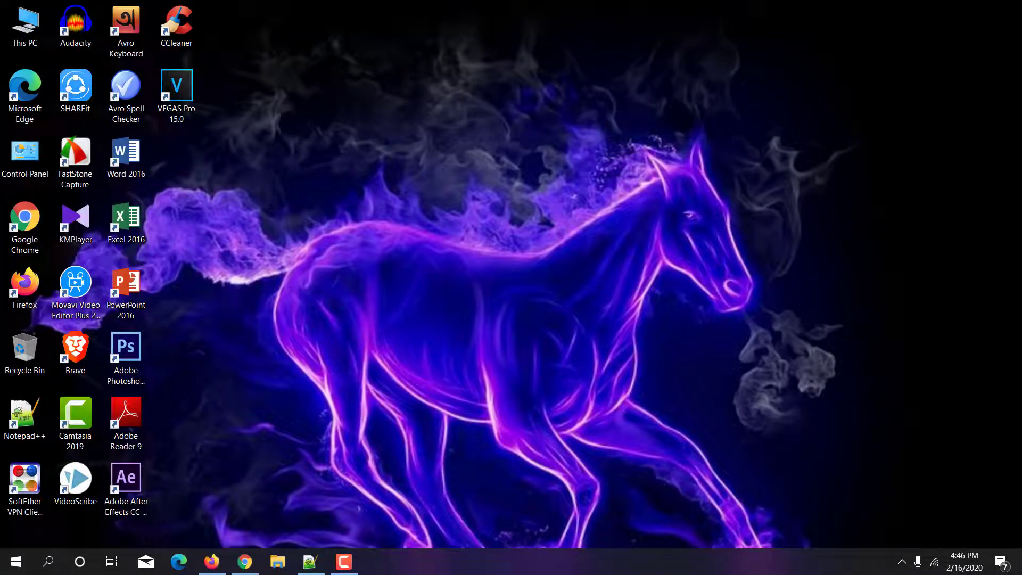
# Restart the computer so that the registry change takes effect.
pyautogui.click(16, 561)
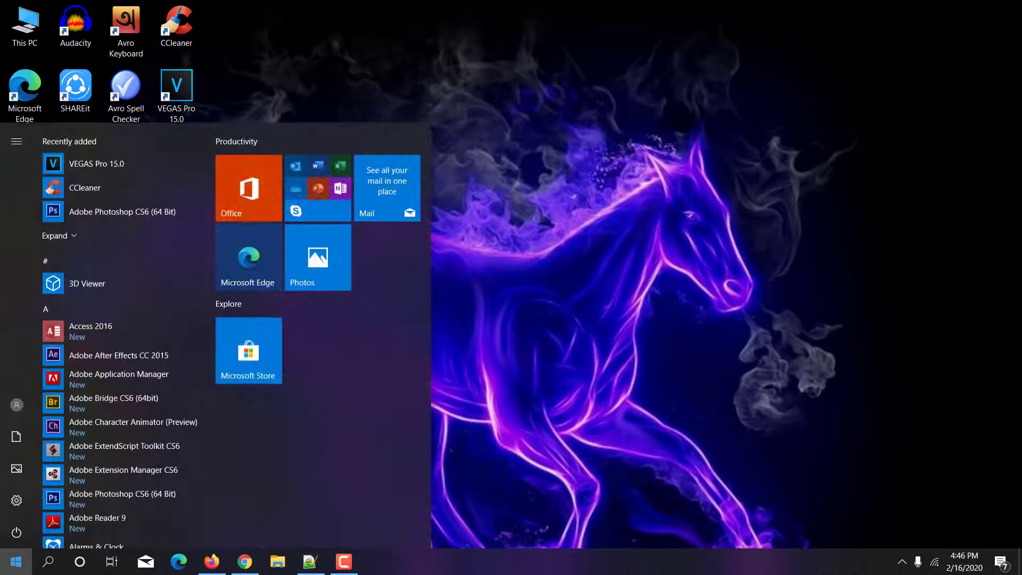
pyautogui.moveTo(16, 532)
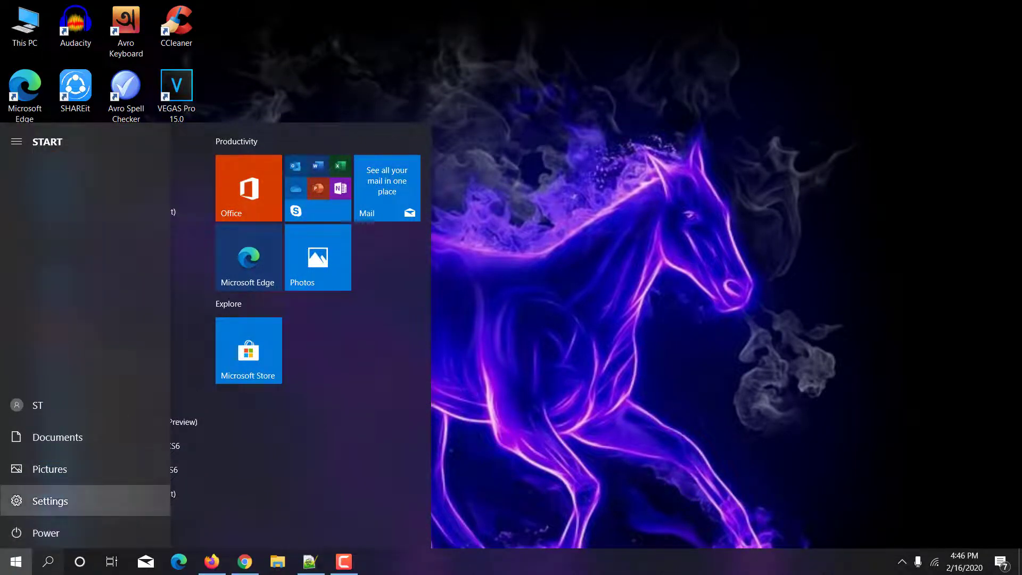
pyautogui.click(32, 533)
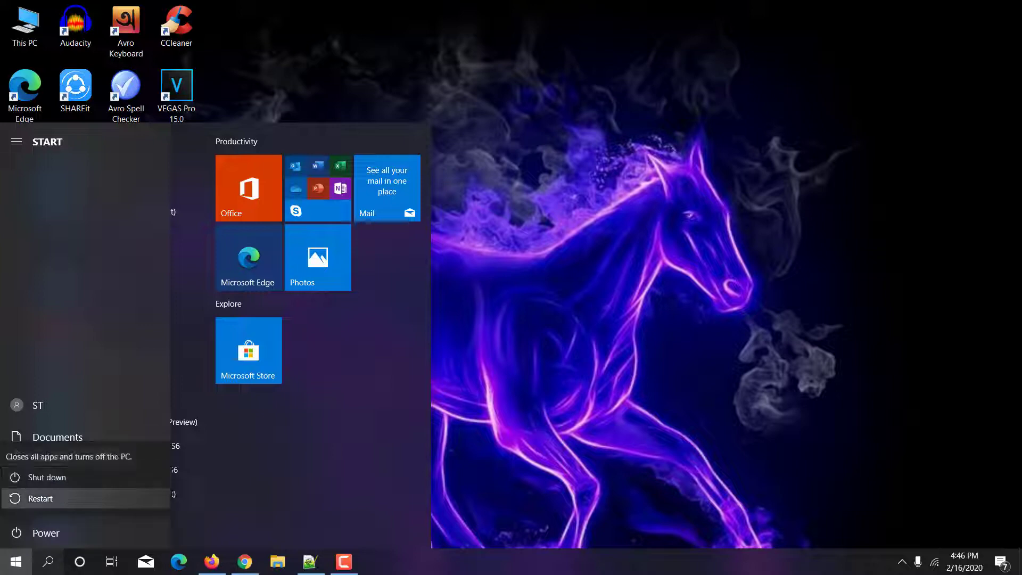
pyautogui.click(41, 499)
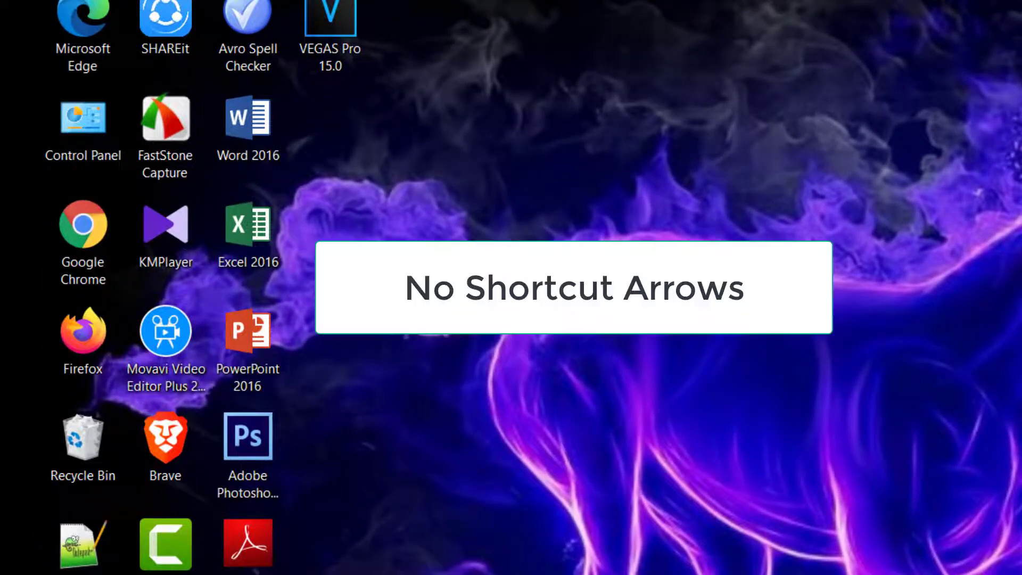
pyautogui.moveTo(396, 574); pyautogui.dragTo(81, 136)
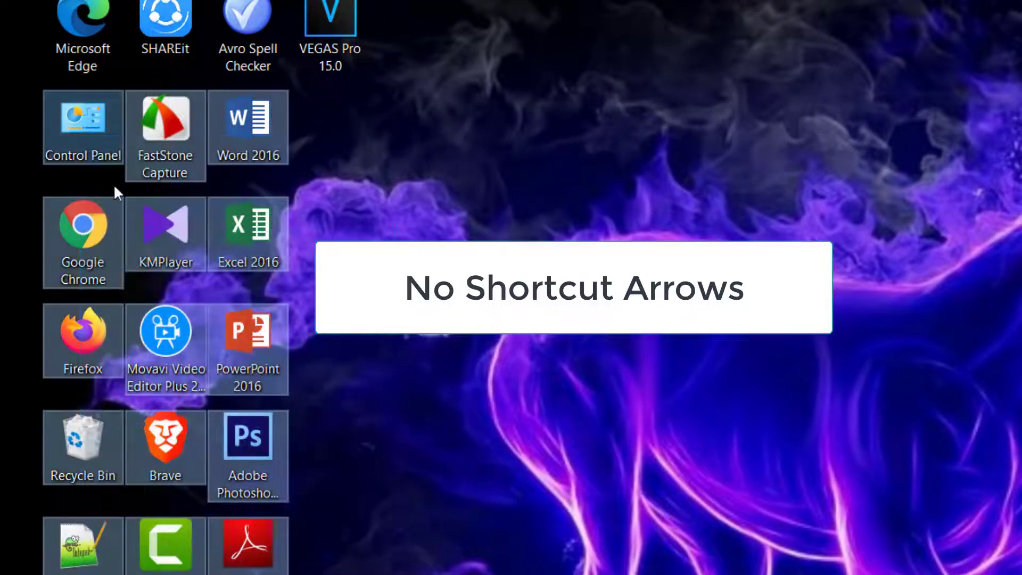
pyautogui.click(574, 571)
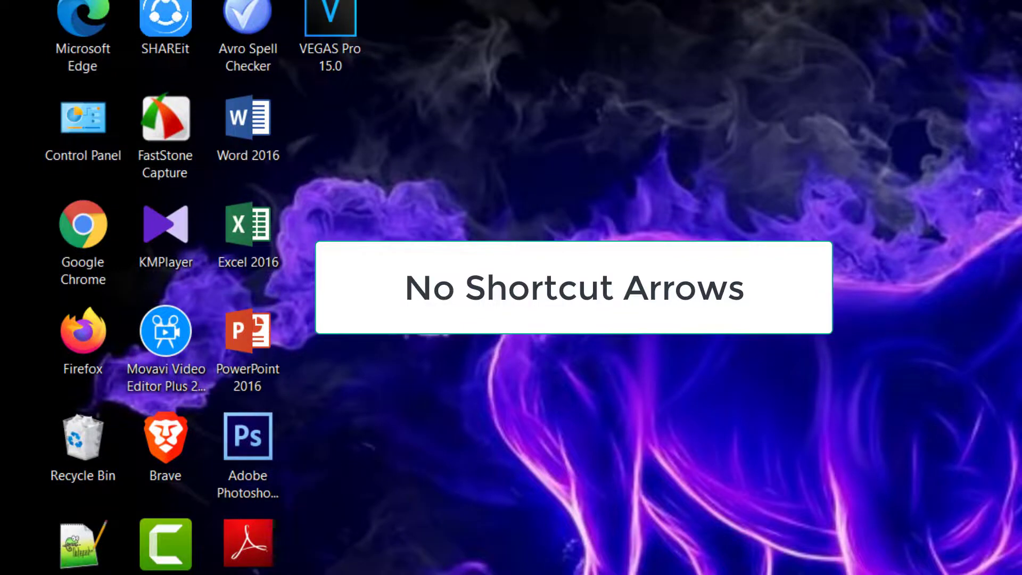